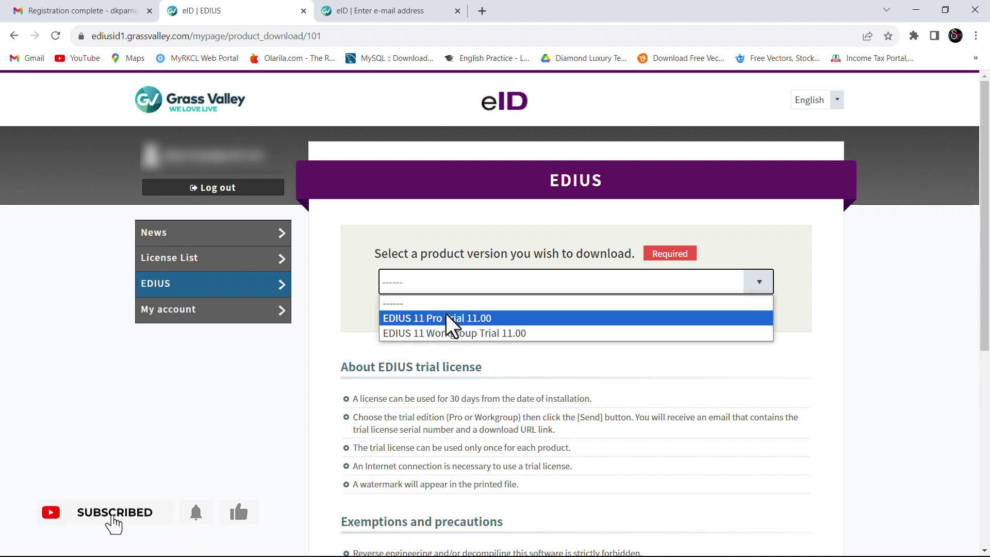
- Open the EDIUS 11 Downloads page by following the trial e-mail's download link and the download web site link in the trial instructions
{"action": "scroll", "coordinate": [464, 394], "scroll_direction": "down", "scroll_amount": 4}
{"action": "scroll", "coordinate": [467, 500], "scroll_direction": "down", "scroll_amount": 3}
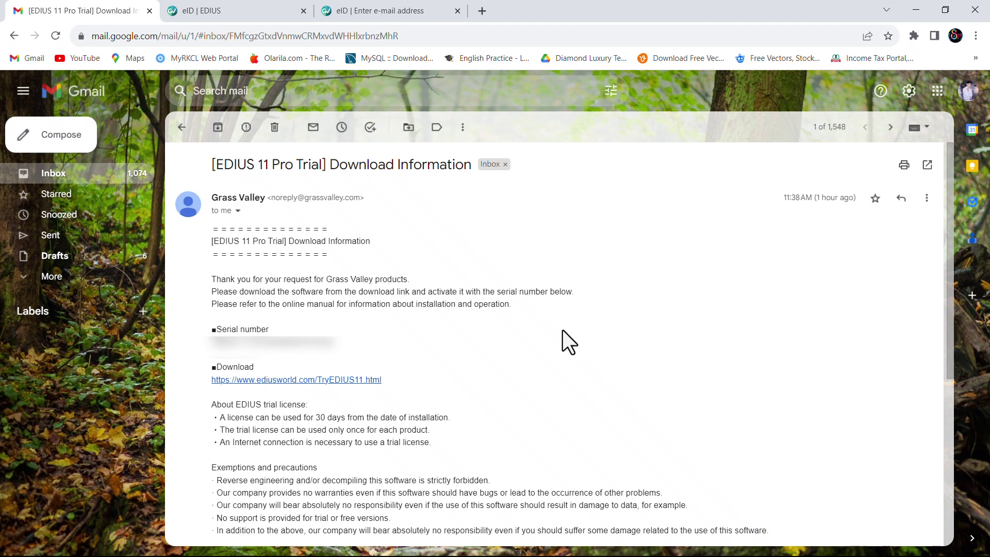
{"action": "left_click", "coordinate": [267, 382]}
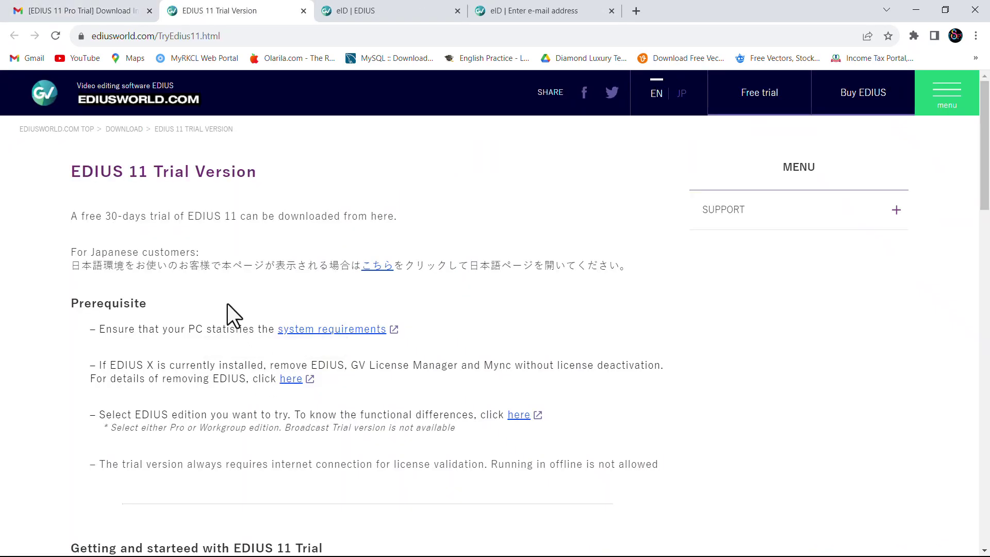
{"action": "scroll", "coordinate": [227, 304], "scroll_direction": "down", "scroll_amount": 6}
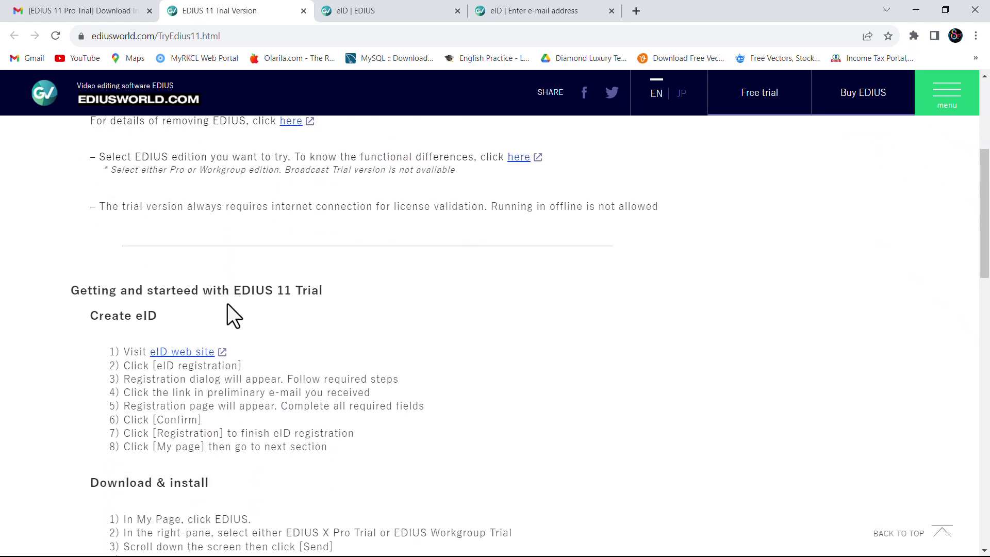
{"action": "scroll", "coordinate": [224, 307], "scroll_direction": "down", "scroll_amount": 2}
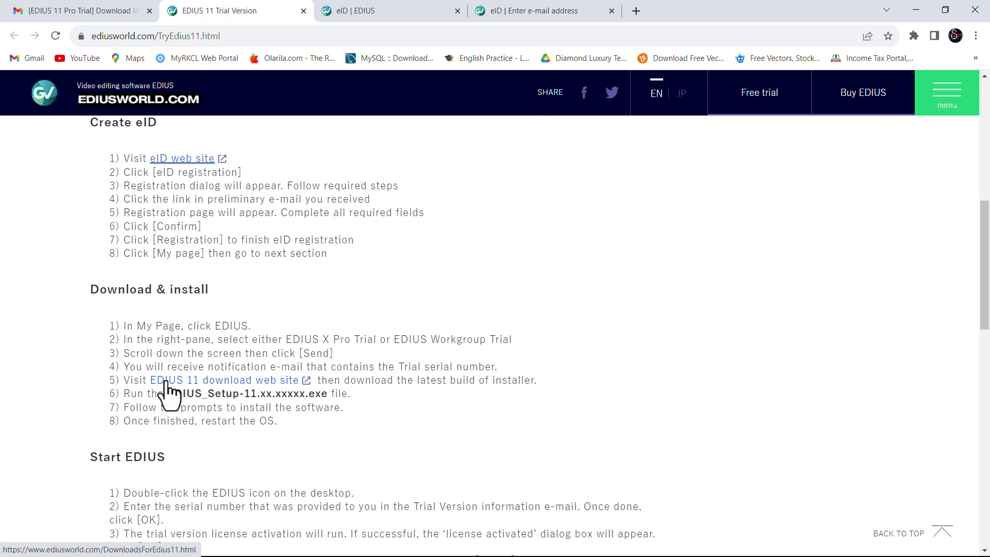
{"action": "left_click", "coordinate": [238, 383]}
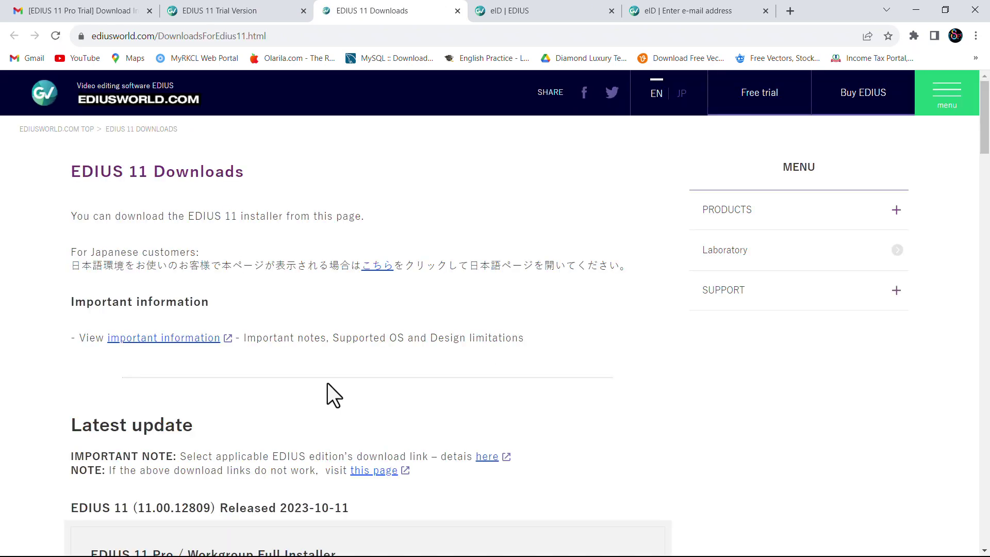
- Request the EDIUS 11 Pro / Workgroup Full Installer download and cancel the file transfer
{"action": "scroll", "coordinate": [306, 373], "scroll_direction": "down", "scroll_amount": 3}
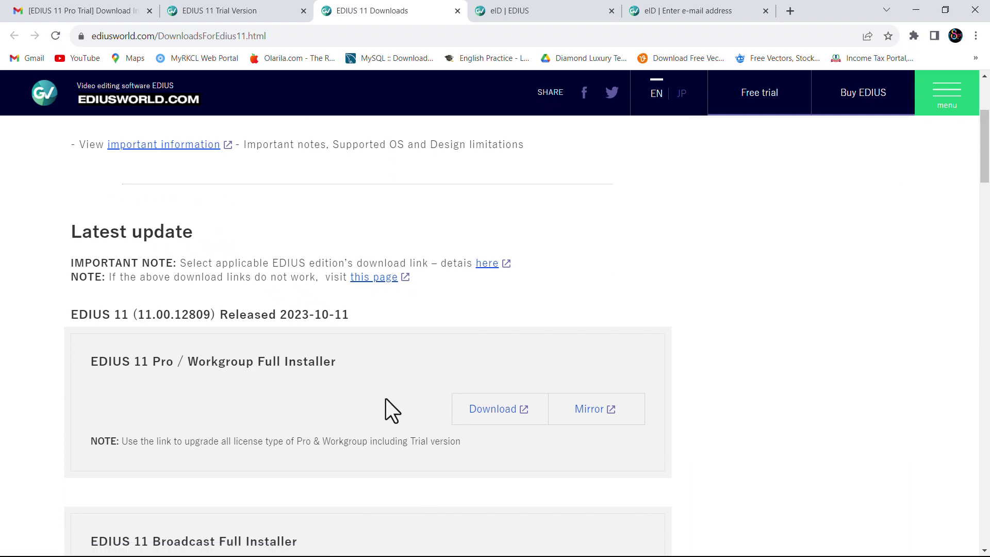
{"action": "left_click", "coordinate": [490, 410]}
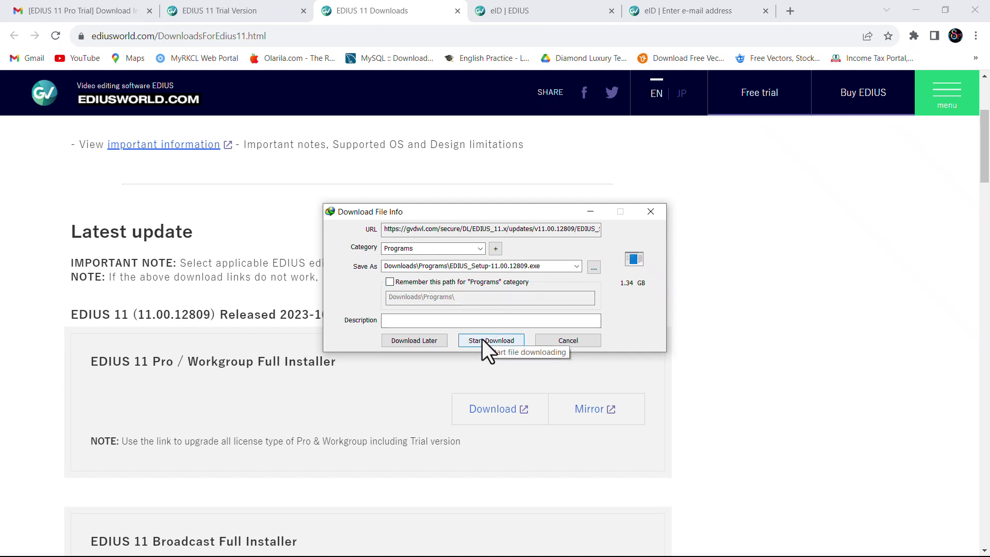
{"action": "left_click", "coordinate": [561, 342]}
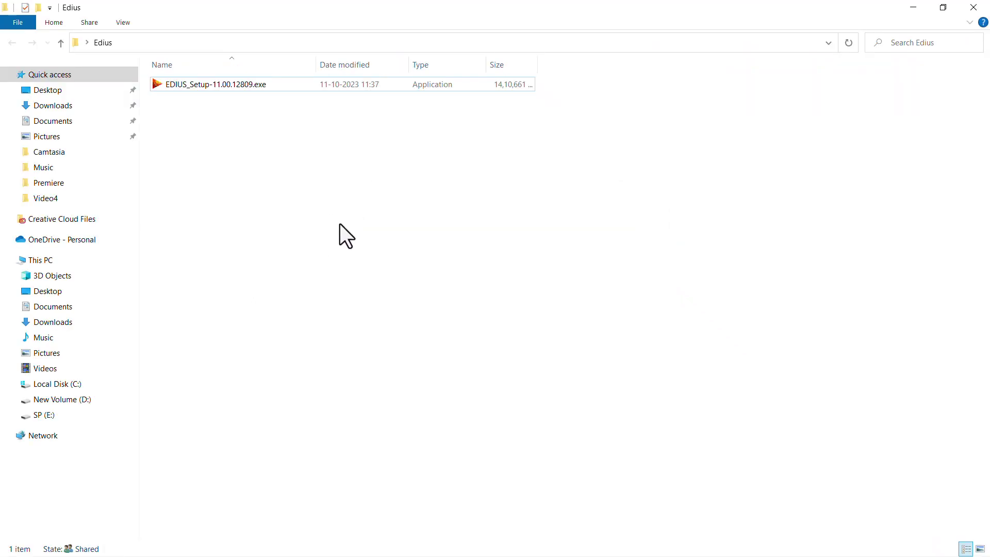
- Run EDIUS_Setup-11.00.12809.exe from the Edius folder and accept the license terms to start the setup
{"action": "double_click", "coordinate": [188, 85]}
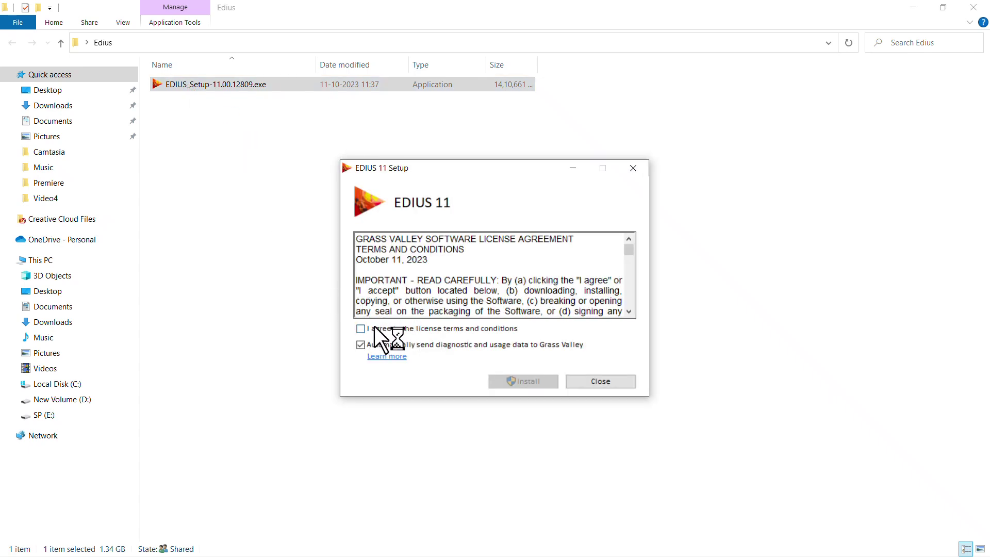
{"action": "left_click", "coordinate": [386, 331]}
{"action": "left_click", "coordinate": [519, 382]}
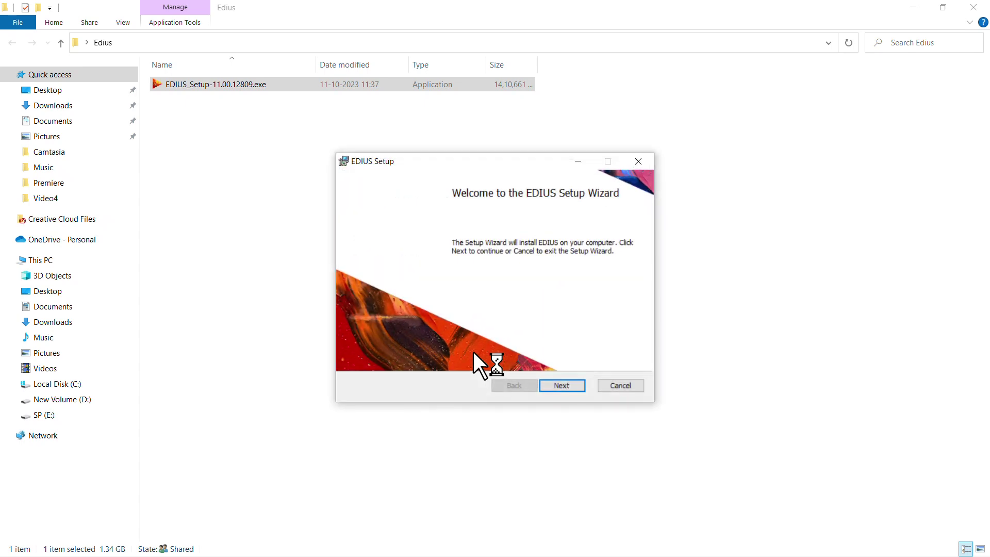
- Install EDIUS to C:\Program Files\Grass Valley\ with a desktop shortcut and close the finished setup
{"action": "left_click", "coordinate": [560, 386]}
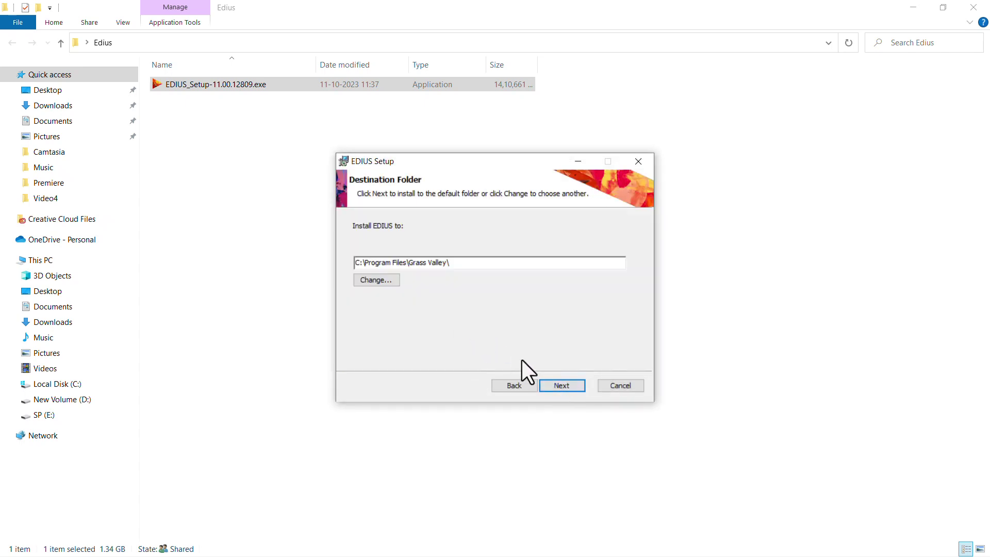
{"action": "left_click", "coordinate": [549, 383]}
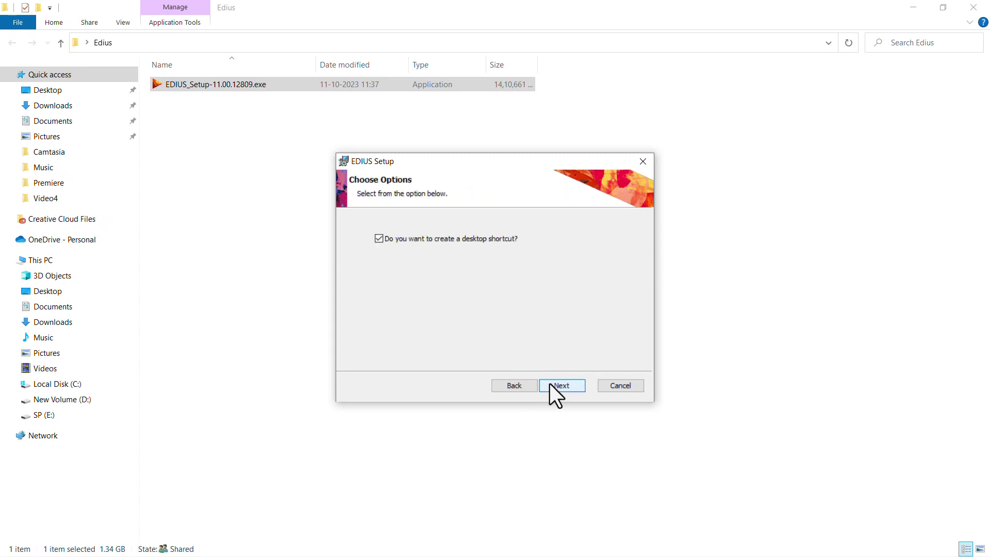
{"action": "left_click", "coordinate": [550, 383]}
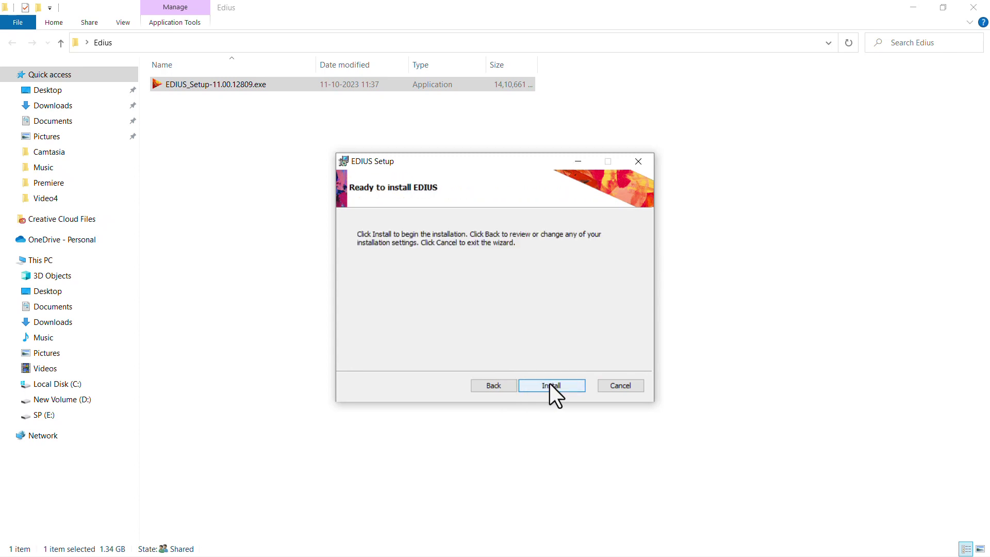
{"action": "left_click", "coordinate": [550, 384]}
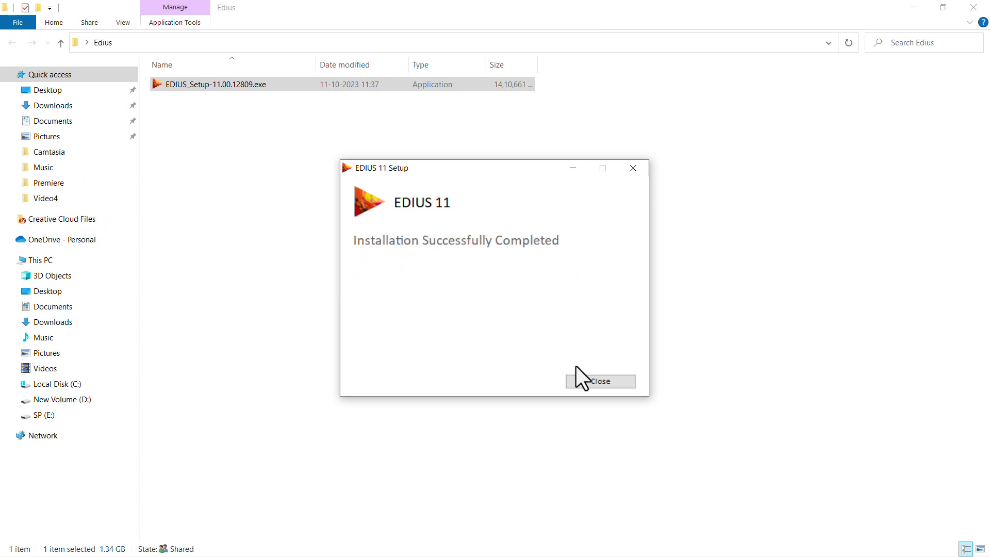
{"action": "left_click", "coordinate": [599, 381]}
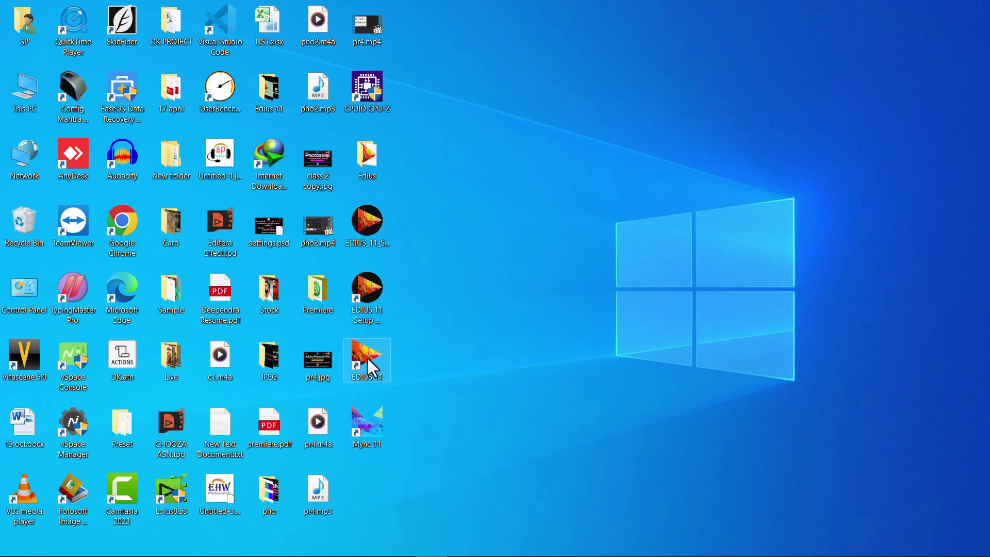
- Launch EDIUS 11 and activate it by pasting the trial serial number and logging in with the eID e-mail and password
{"action": "double_click", "coordinate": [368, 360]}
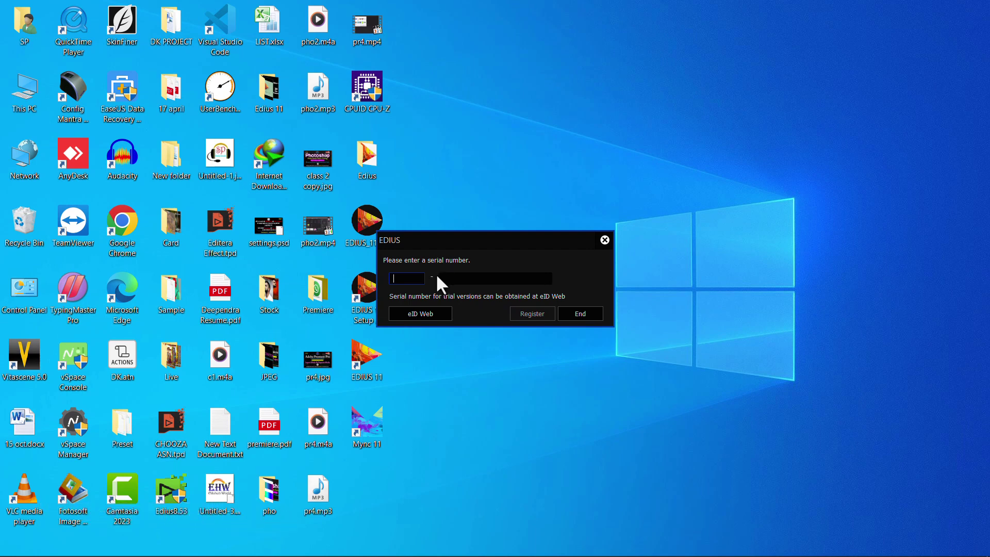
{"action": "right_click", "coordinate": [416, 277]}
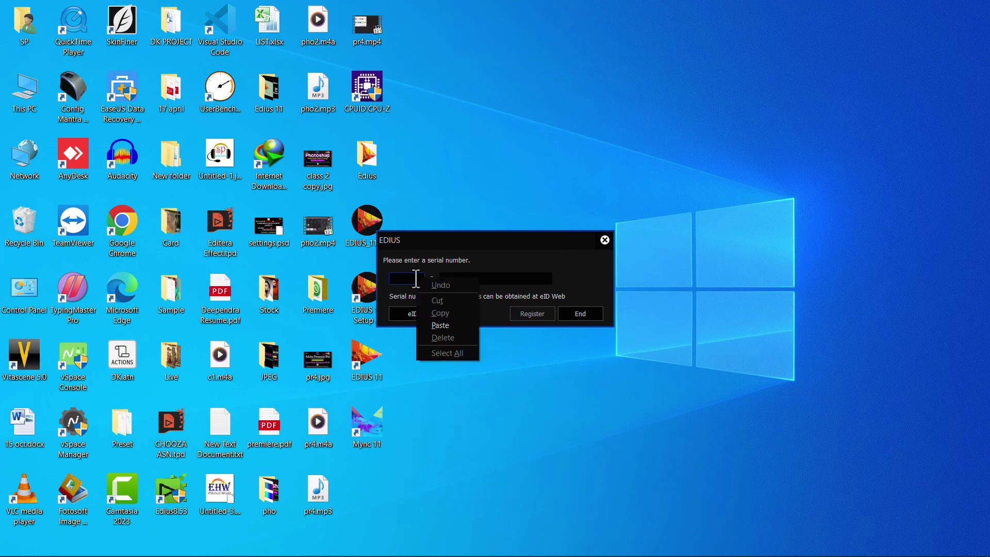
{"action": "left_click", "coordinate": [442, 323]}
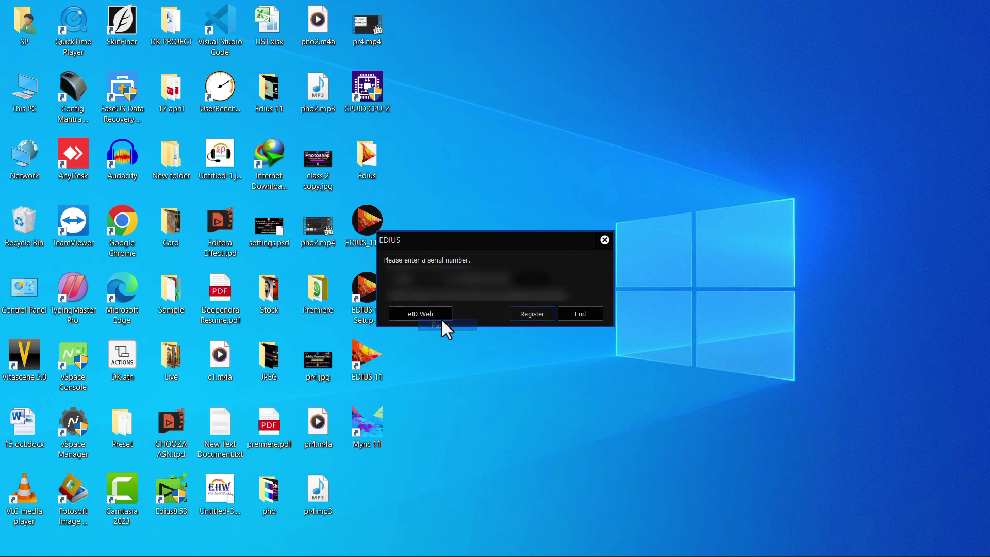
{"action": "left_click", "coordinate": [530, 314]}
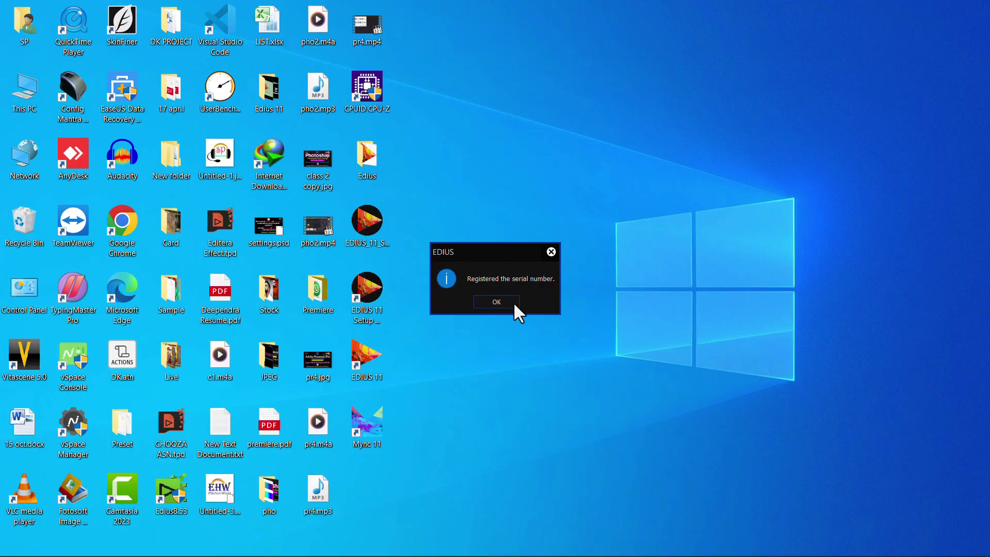
{"action": "left_click", "coordinate": [512, 302]}
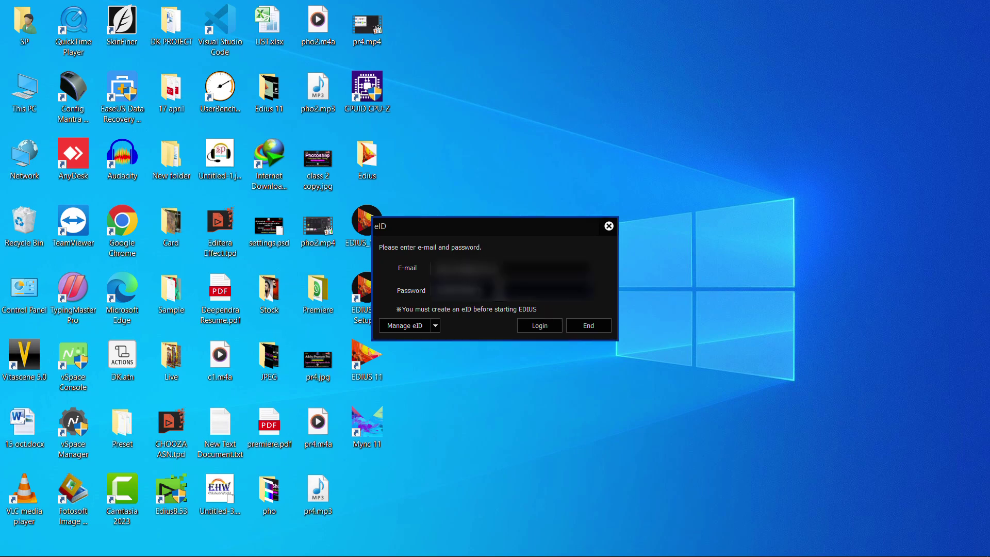
{"action": "left_click", "coordinate": [538, 326]}
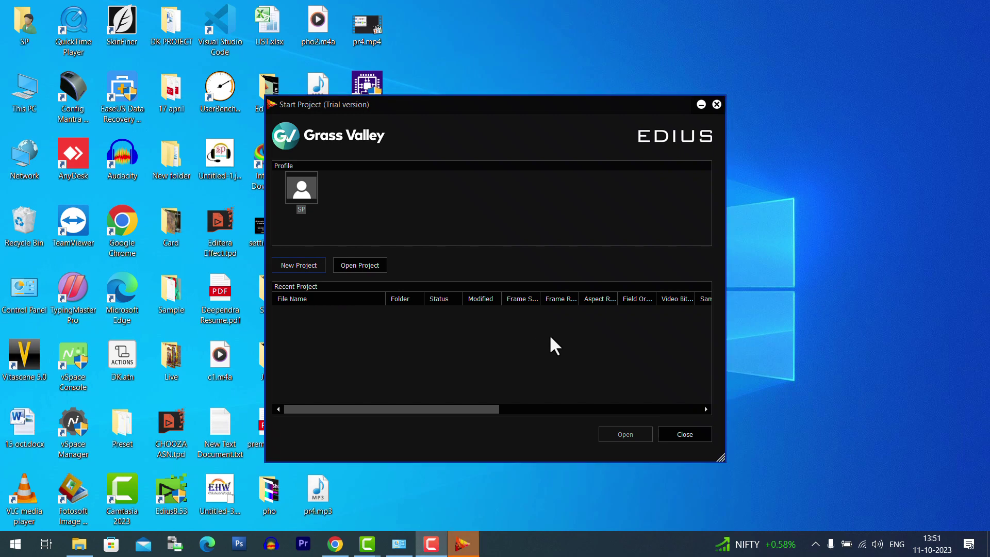
- Create a new project named Demo in its own folder using the HD video preset 1920x1080 25p
{"action": "left_click", "coordinate": [317, 267]}
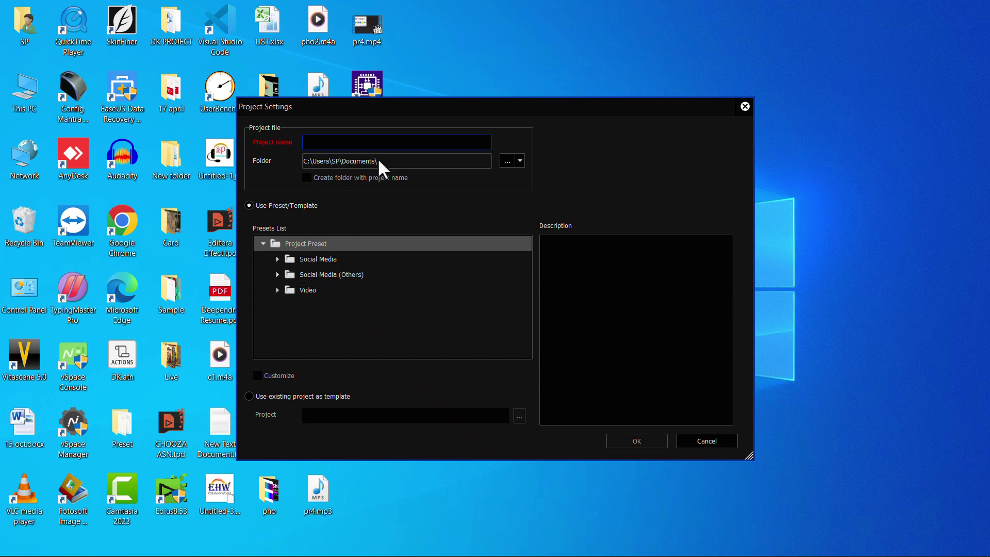
{"action": "left_click", "coordinate": [277, 291]}
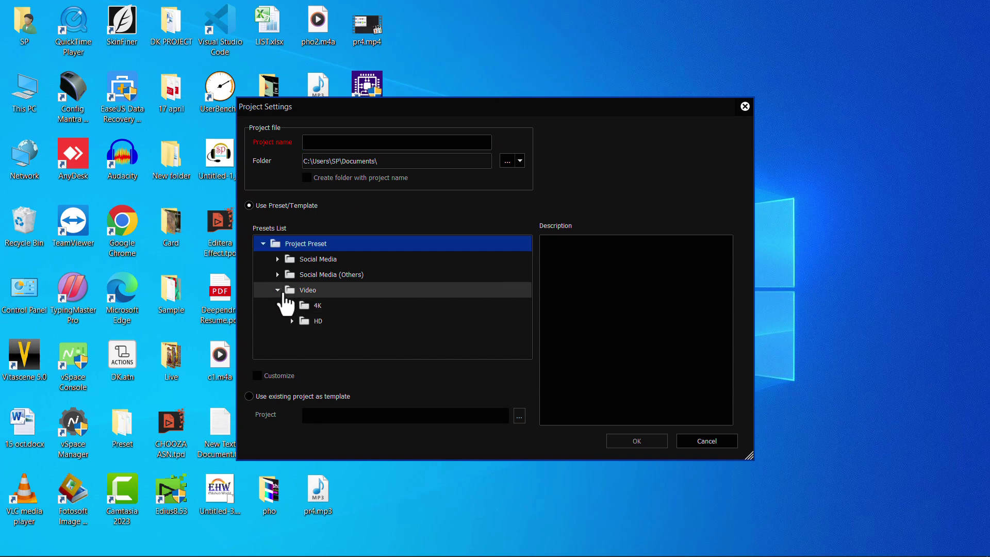
{"action": "left_click", "coordinate": [292, 320]}
{"action": "left_click", "coordinate": [292, 290]}
{"action": "left_click", "coordinate": [292, 290]}
{"action": "left_click", "coordinate": [359, 143]}
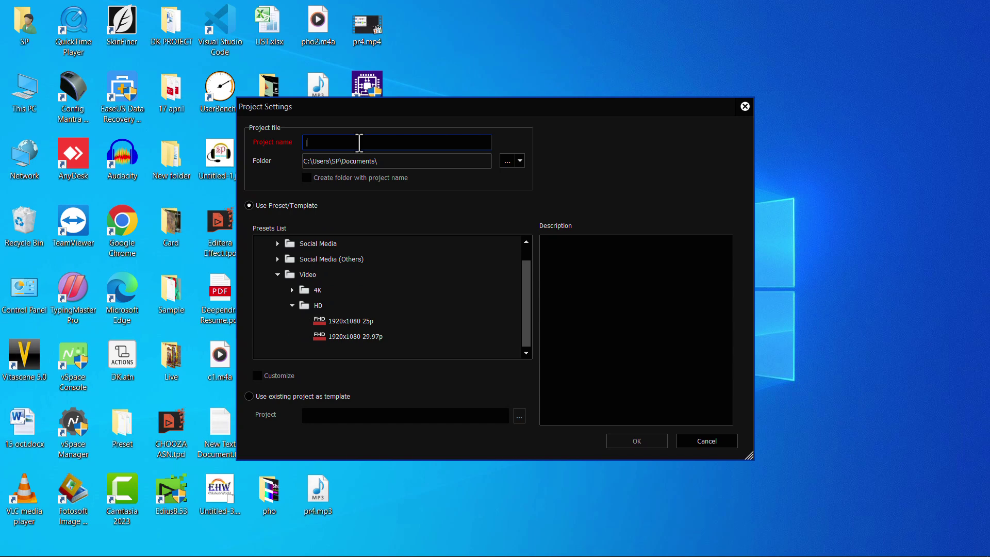
{"action": "type", "text": "Demo"}
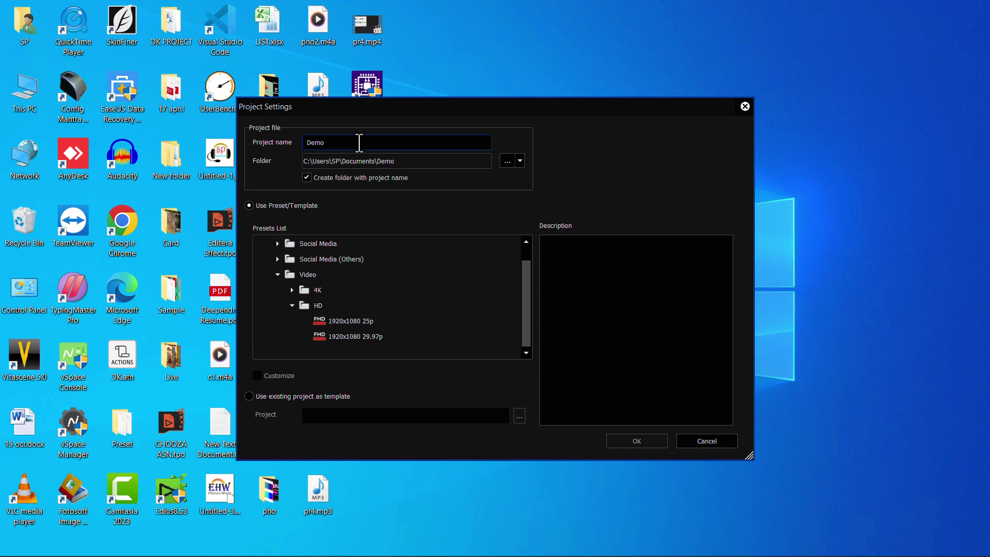
{"action": "left_click", "coordinate": [347, 324]}
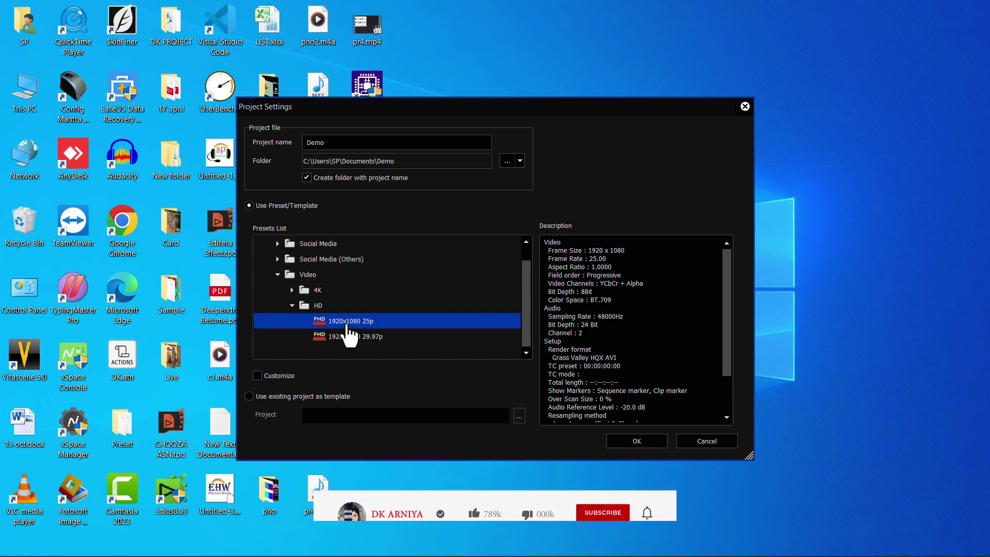
{"action": "left_click", "coordinate": [636, 440]}
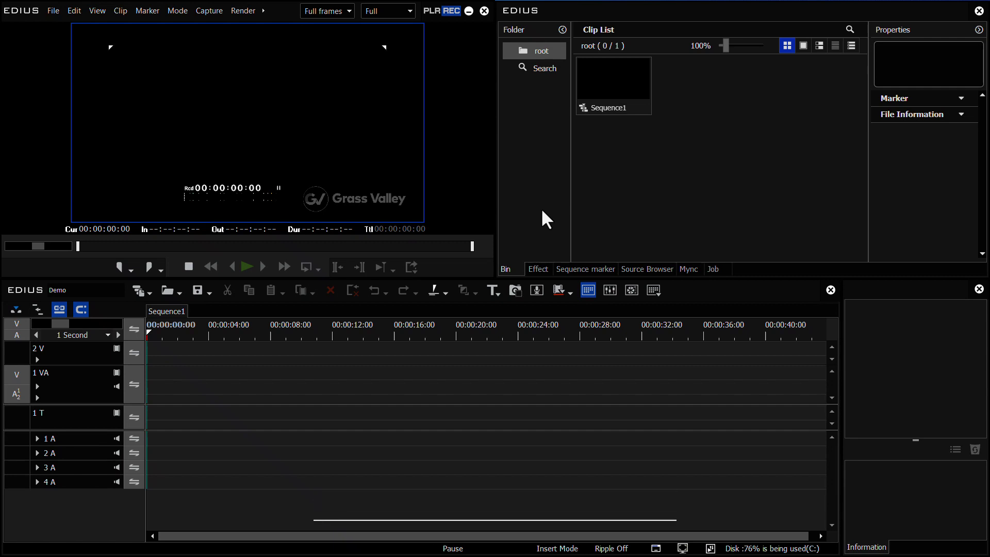
- Import C1145.MP4 and C1146.MP4 from the CLIP folder into the bin and place both at the start of the 1 VA track
{"action": "double_click", "coordinate": [701, 155]}
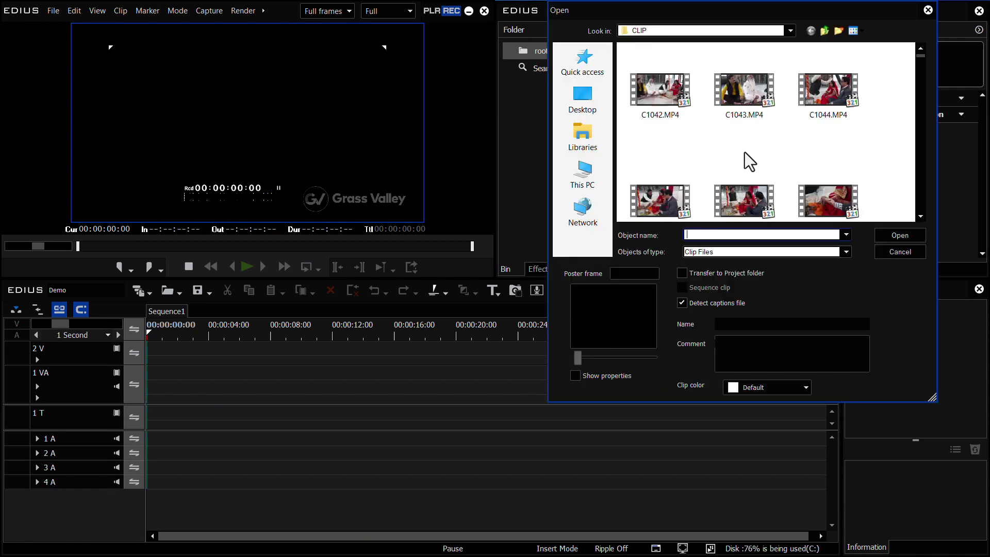
{"action": "scroll", "coordinate": [741, 150], "scroll_direction": "down", "scroll_amount": 20}
{"action": "left_click", "coordinate": [744, 162]}
{"action": "left_click", "coordinate": [835, 164], "text": "ctrl"}
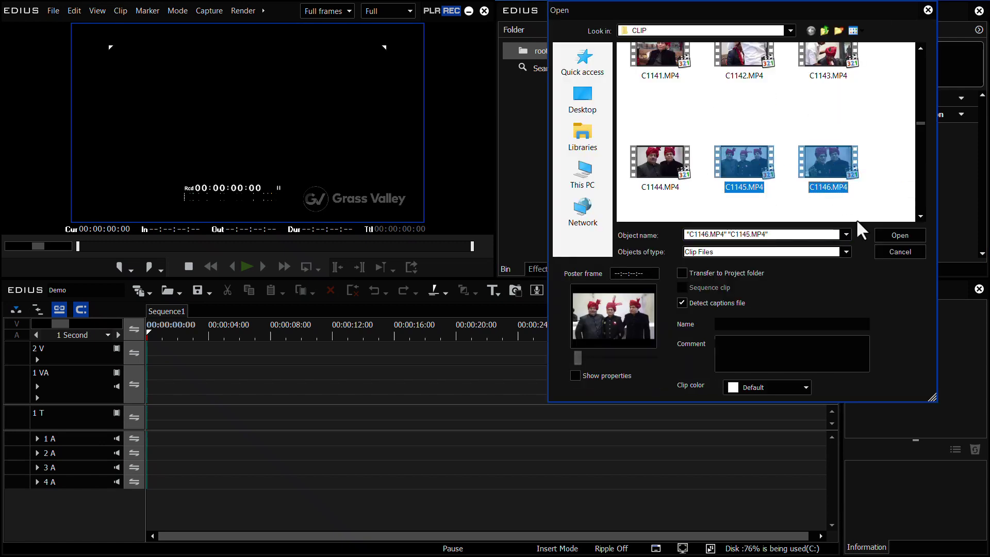
{"action": "left_click", "coordinate": [882, 235]}
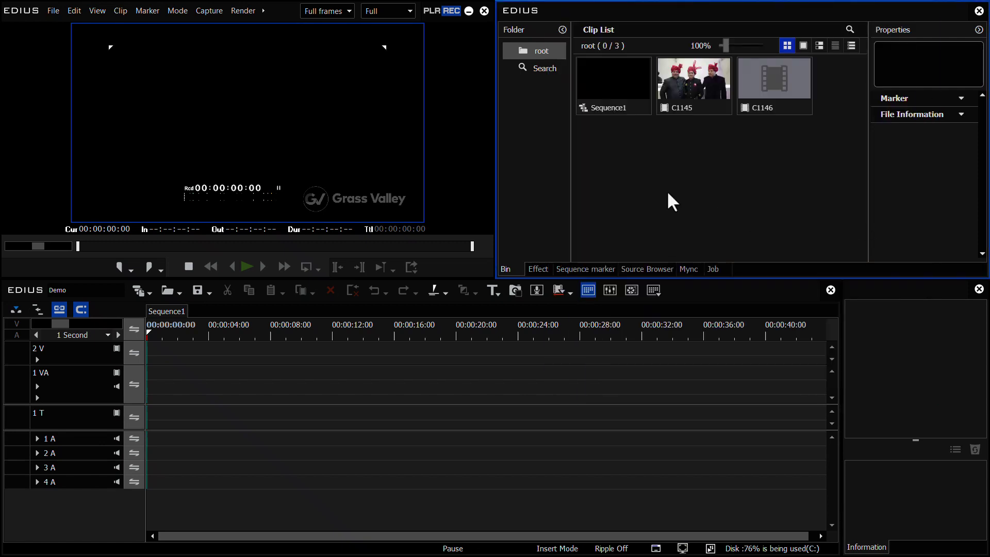
{"action": "left_click_drag", "start_coordinate": [802, 127], "coordinate": [154, 382]}
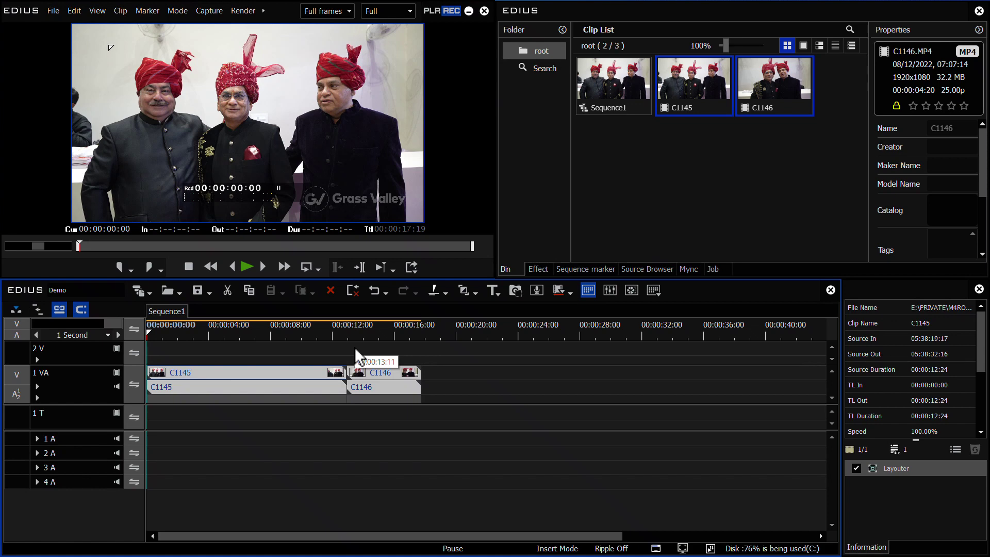
- Examine the proDAD video filters among the effects, including the Picture Enhanzr description
{"action": "left_click", "coordinate": [535, 269]}
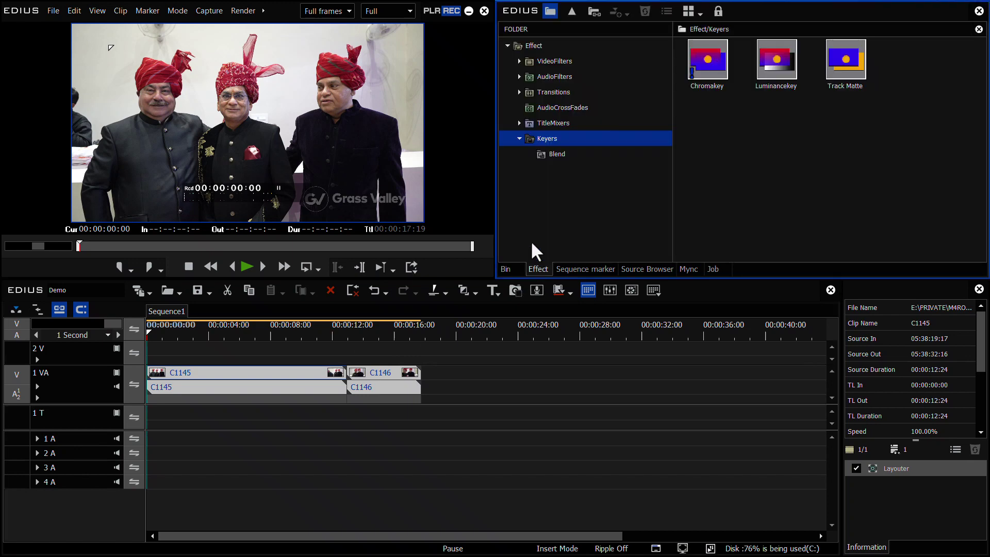
{"action": "left_click", "coordinate": [520, 61]}
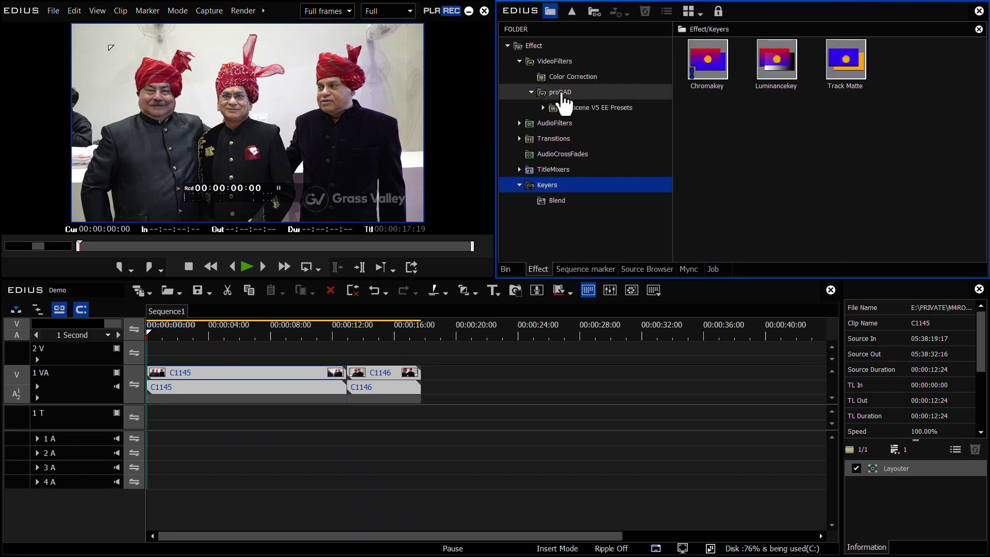
{"action": "left_click", "coordinate": [563, 94]}
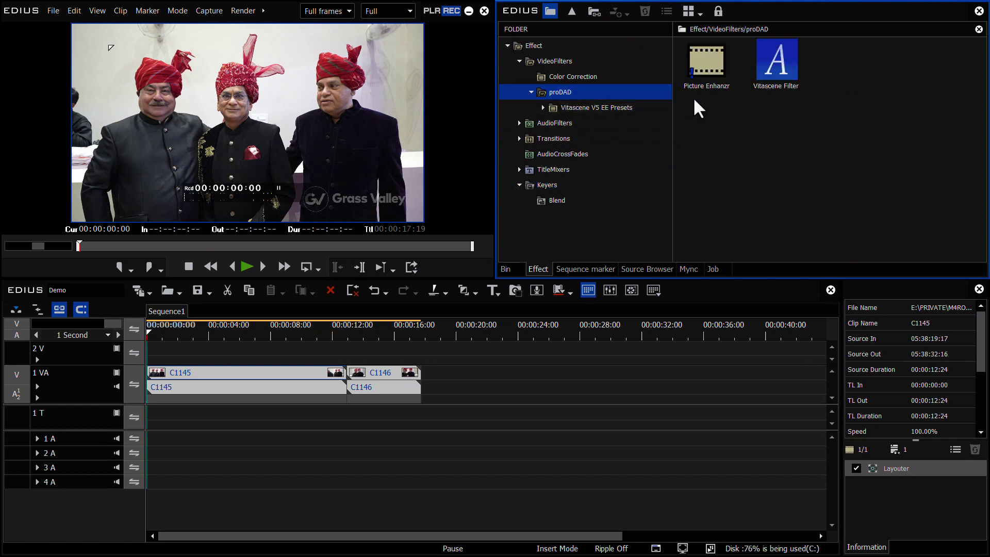
{"action": "mouse_move", "coordinate": [711, 59]}
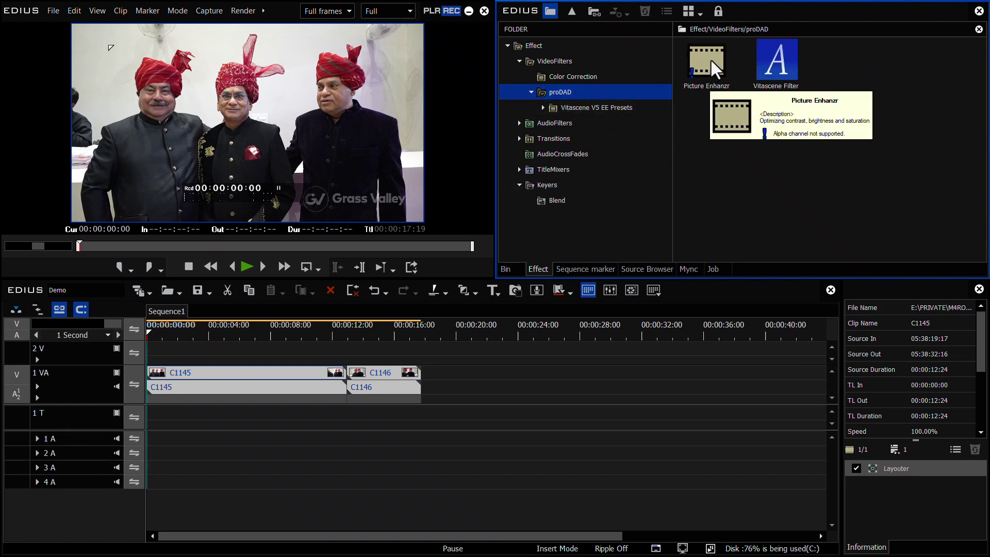
- Apply the Picture Enhanzr filter to clip C1145 on the 1 VA track and toggle it off and on to compare the picture
{"action": "left_click_drag", "start_coordinate": [710, 59], "coordinate": [251, 373]}
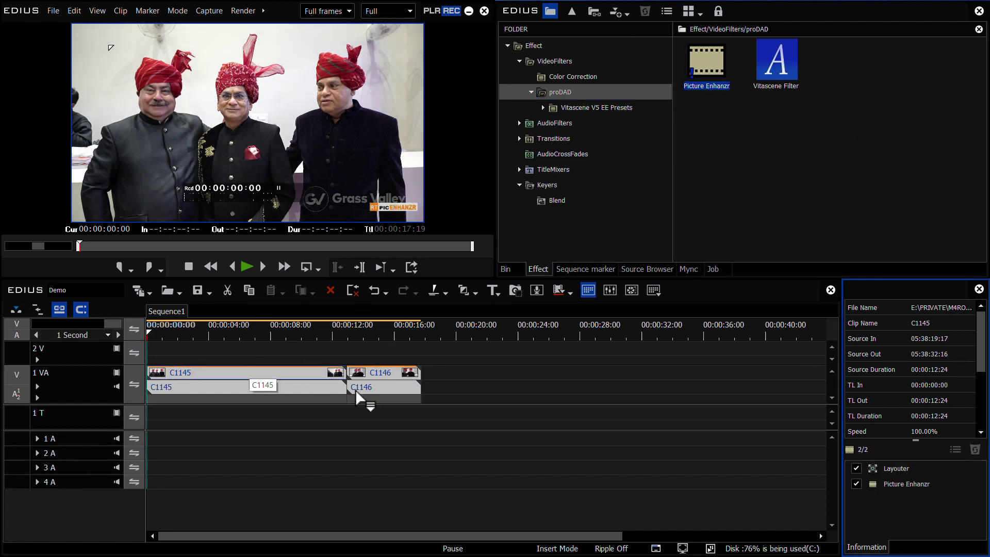
{"action": "left_click", "coordinate": [854, 482]}
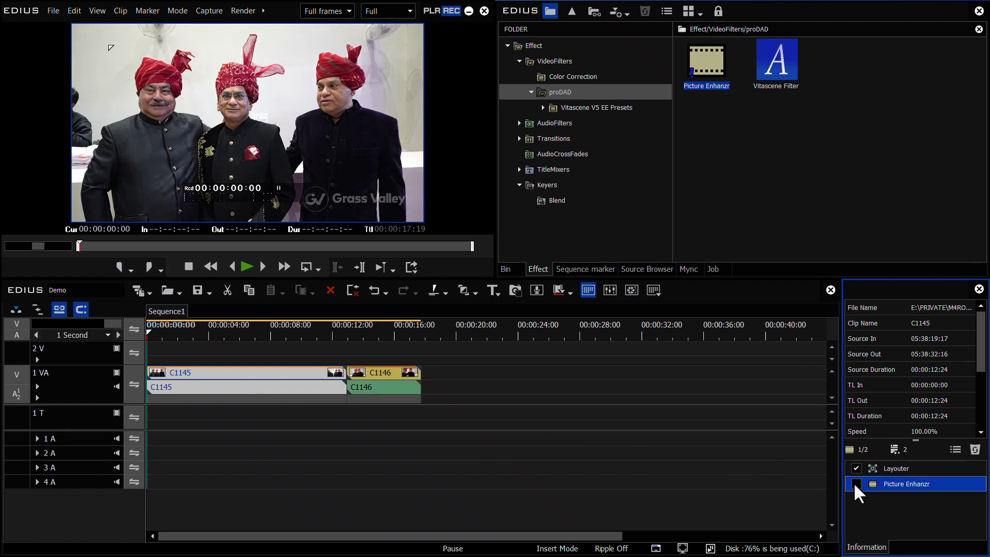
{"action": "left_click", "coordinate": [855, 483]}
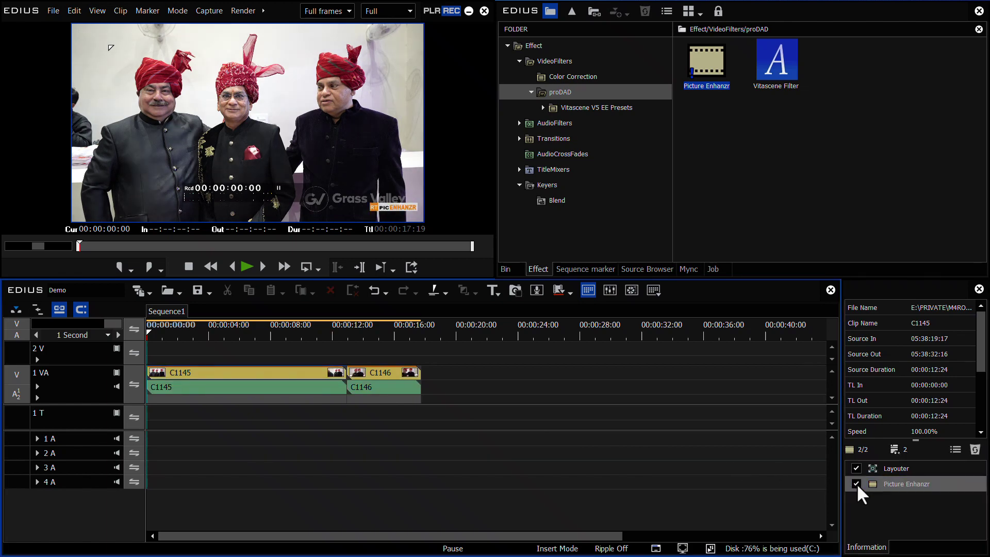
{"action": "left_click", "coordinate": [856, 484]}
{"action": "left_click", "coordinate": [856, 484]}
{"action": "left_click", "coordinate": [744, 195]}
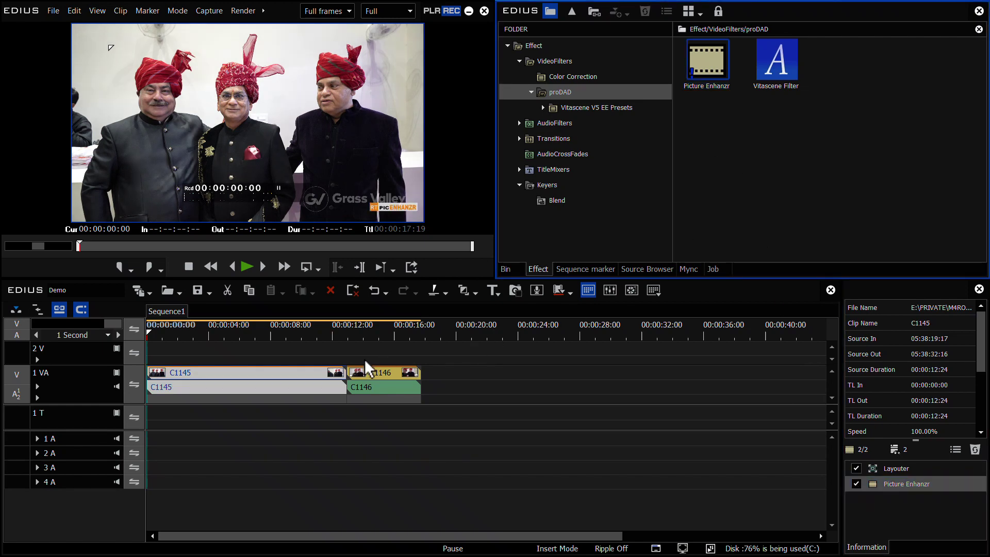
- Create an adjustment clip at the start of the 2 V track and extend it past the end of C1146 to a duration of 00:00:18:22
{"action": "right_click", "coordinate": [257, 348]}
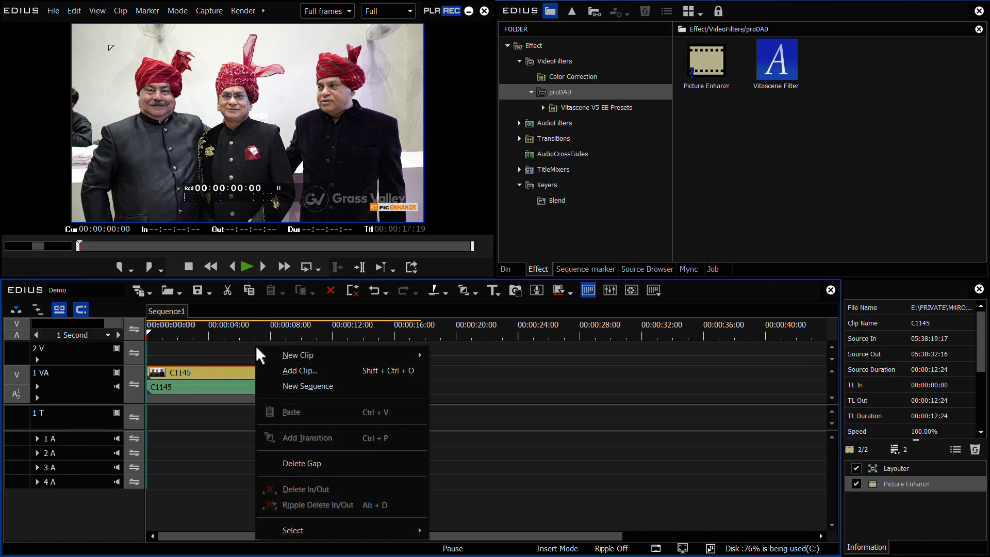
{"action": "mouse_move", "coordinate": [301, 354]}
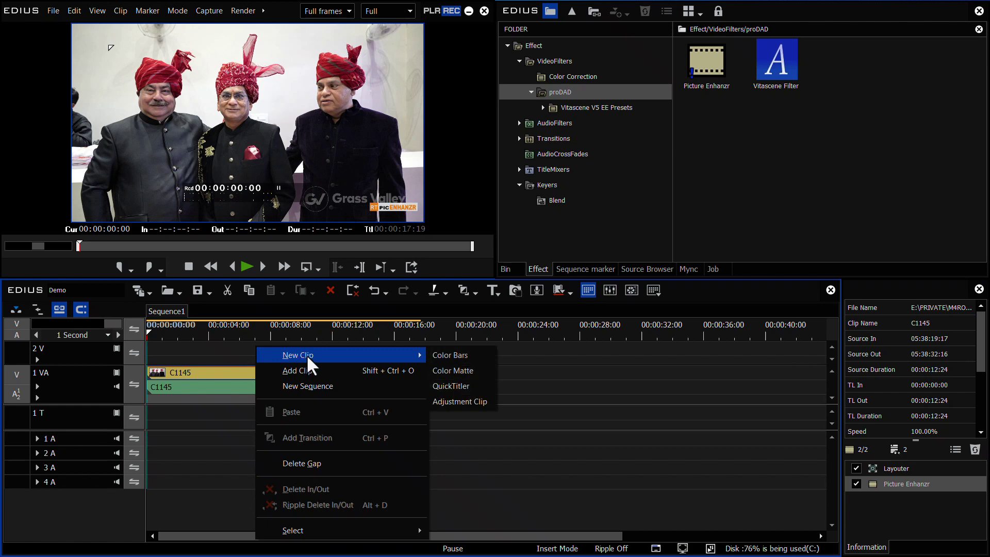
{"action": "left_click", "coordinate": [458, 401]}
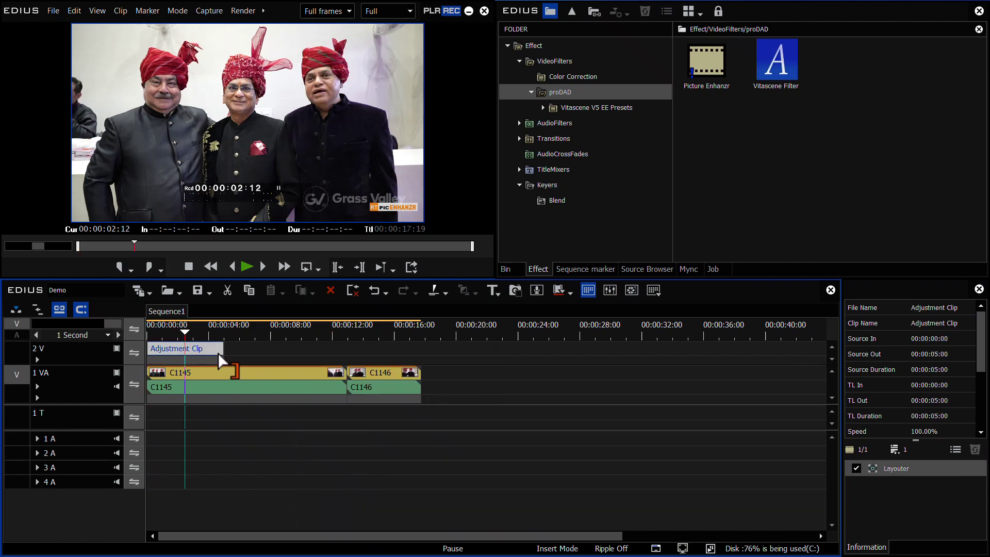
{"action": "left_click_drag", "start_coordinate": [223, 353], "coordinate": [466, 355]}
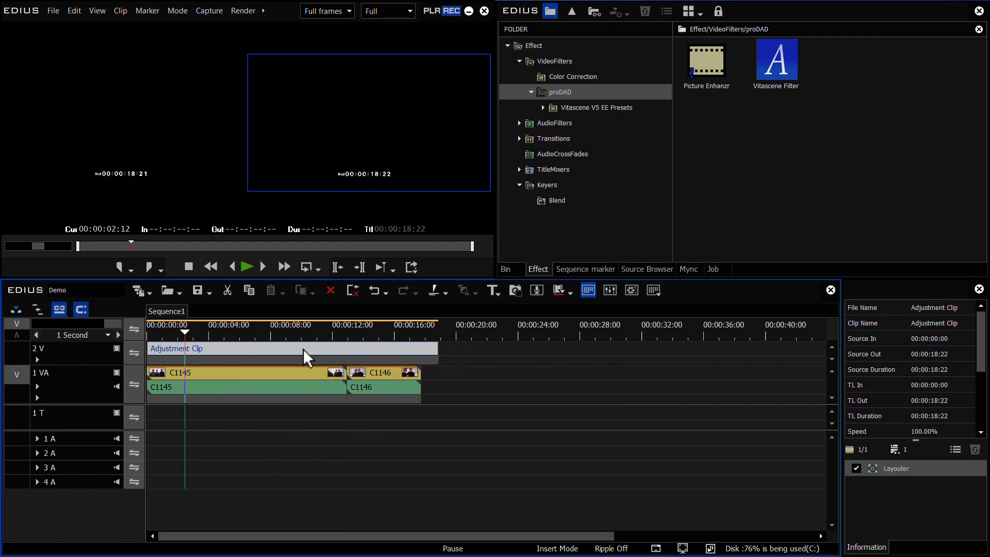
- Apply the Primary Color Correction filter from the Color Correction video filters to the adjustment clip on the 2 V track
{"action": "left_click", "coordinate": [563, 79]}
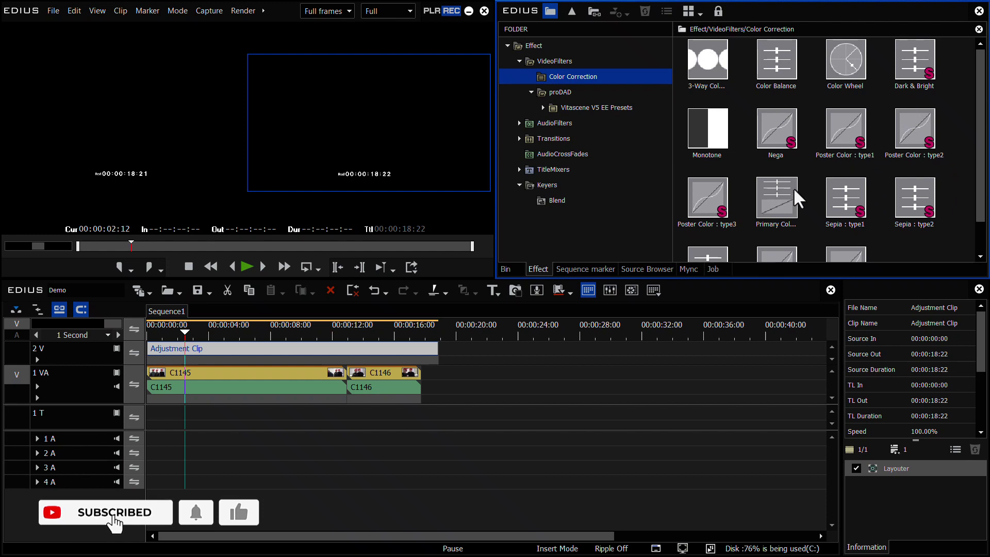
{"action": "left_click", "coordinate": [775, 198]}
{"action": "left_click_drag", "start_coordinate": [775, 198], "coordinate": [298, 354]}
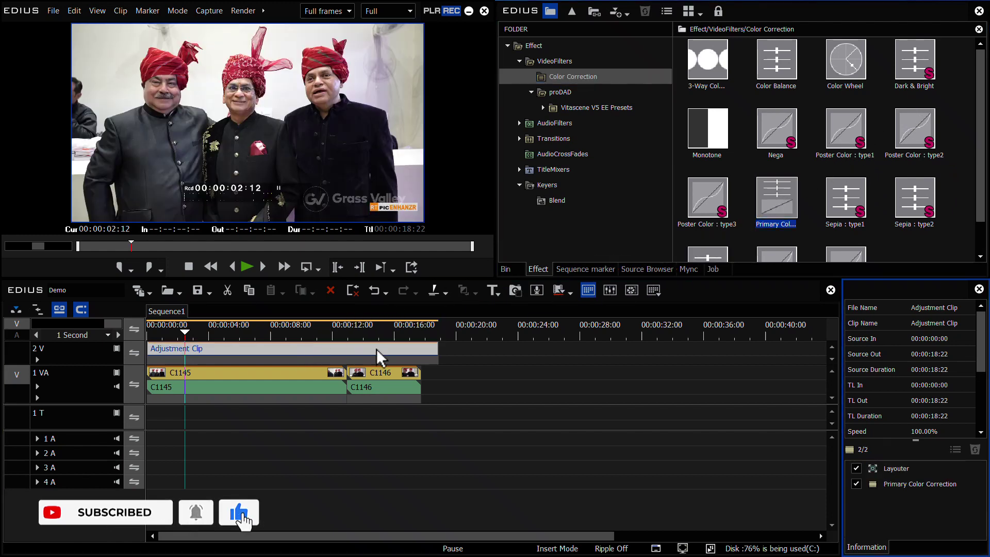
- Set the white balance temperature of the adjustment clip's Primary Color Correction to 15 and preview the graded clips on the timeline
{"action": "double_click", "coordinate": [919, 483]}
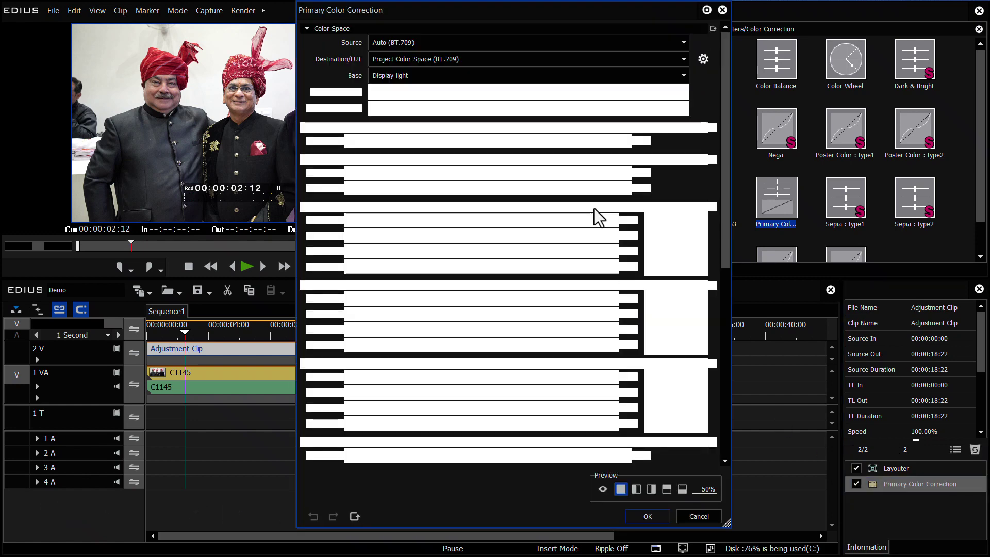
{"action": "left_click_drag", "start_coordinate": [487, 172], "coordinate": [508, 173]}
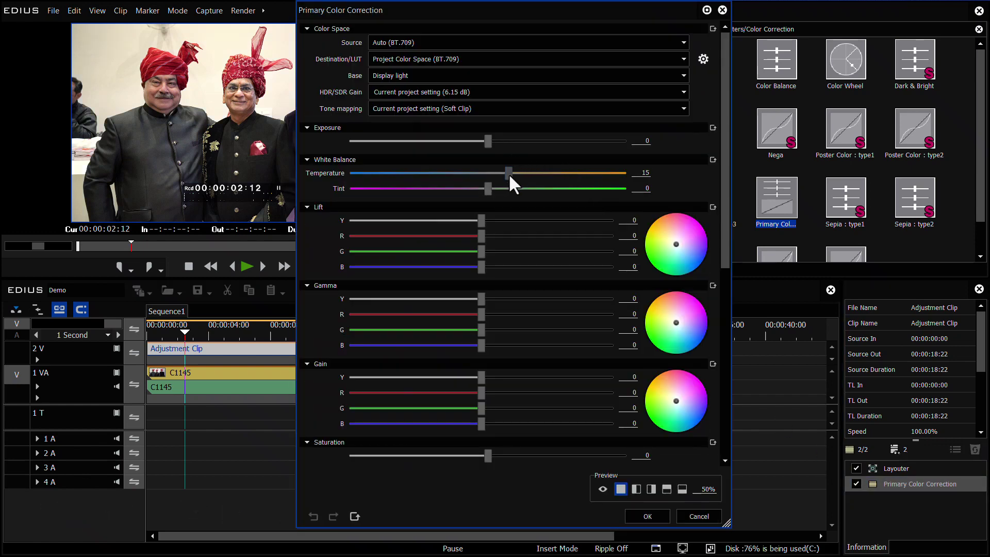
{"action": "left_click", "coordinate": [657, 517]}
{"action": "left_click_drag", "start_coordinate": [274, 332], "coordinate": [321, 330]}
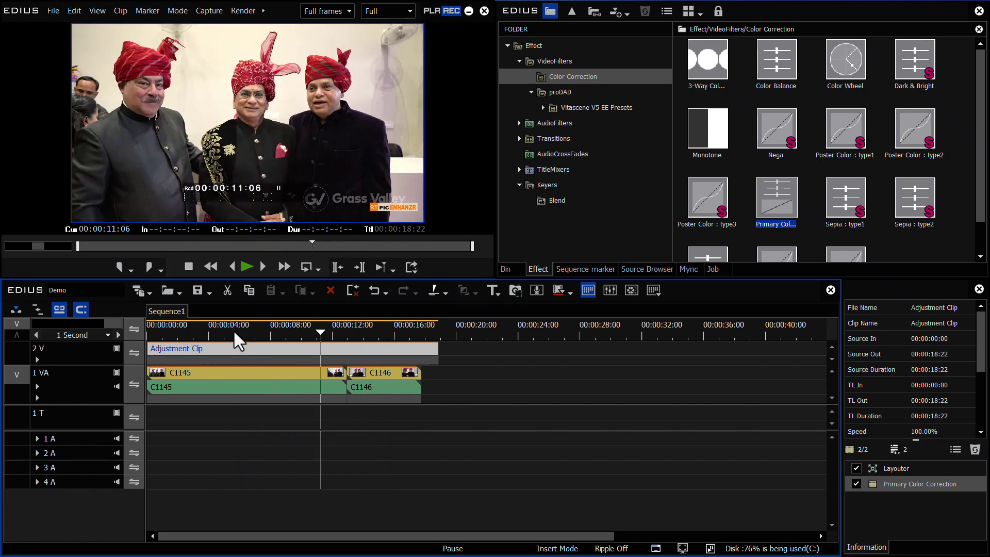
{"action": "key", "text": "space"}
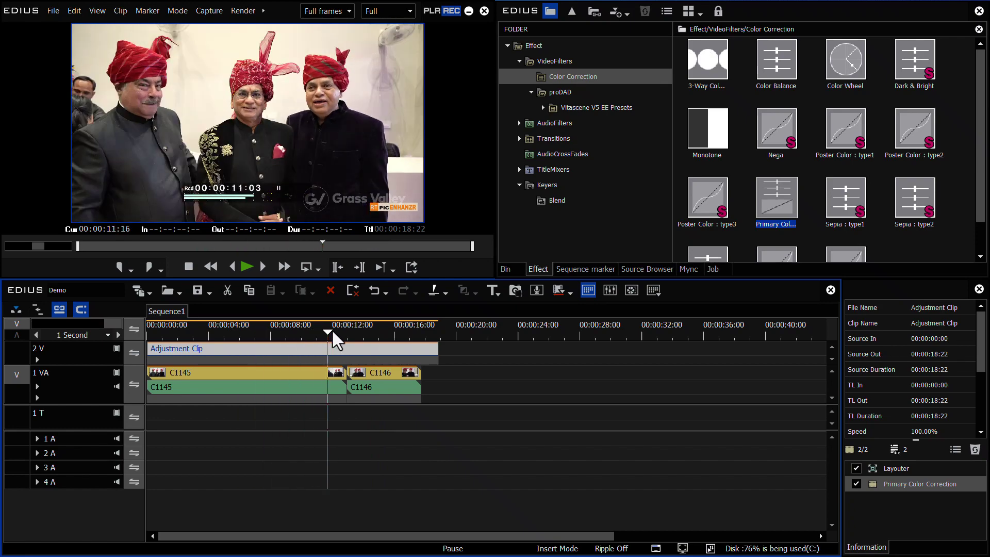